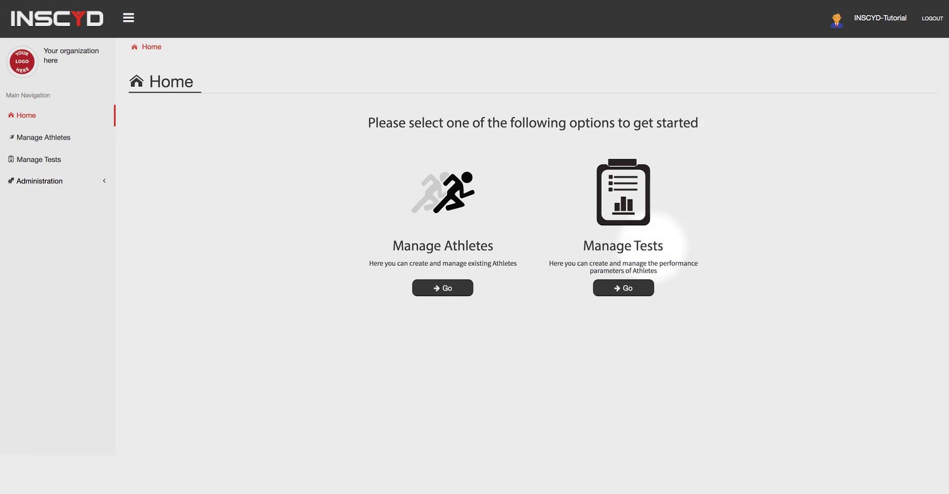
pyautogui.click(625, 290)
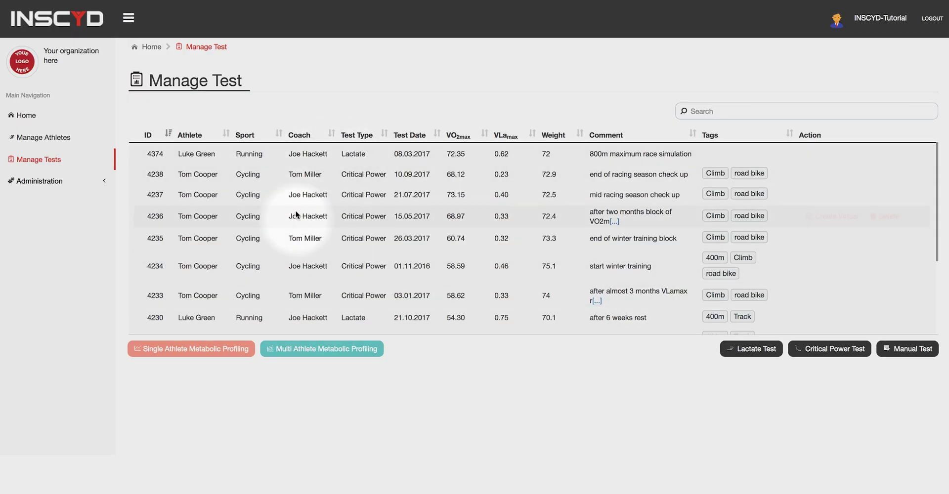
pyautogui.scroll(-3, 306, 197)
pyautogui.scroll(-2, 445, 188)
pyautogui.click(722, 111)
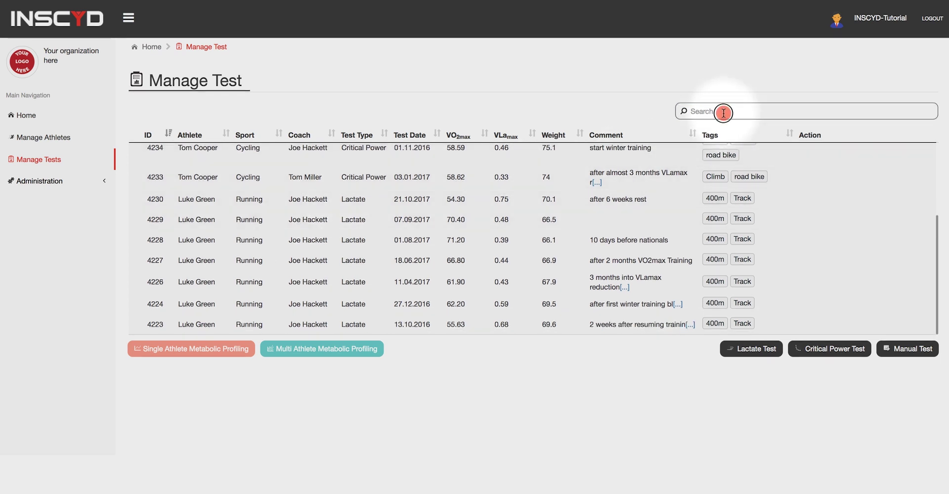
pyautogui.write('L')
pyautogui.write('uke')
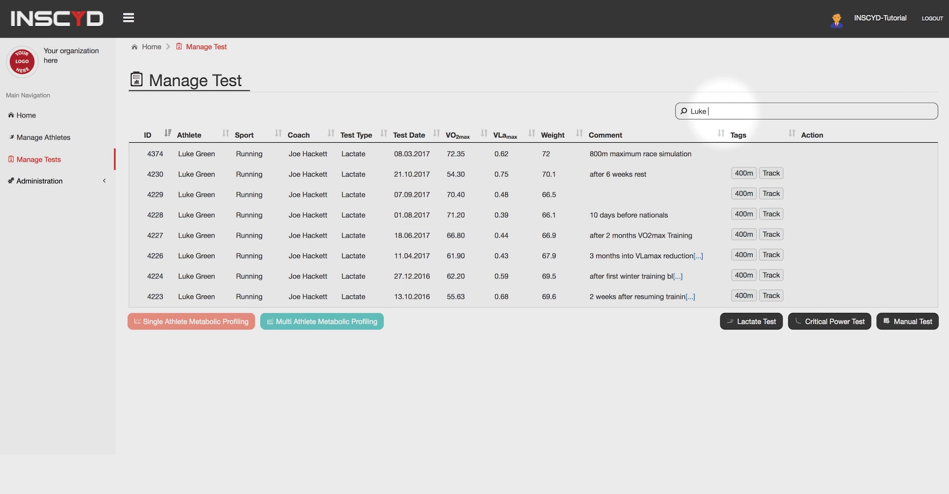
pyautogui.write(' 8')
pyautogui.write('00')
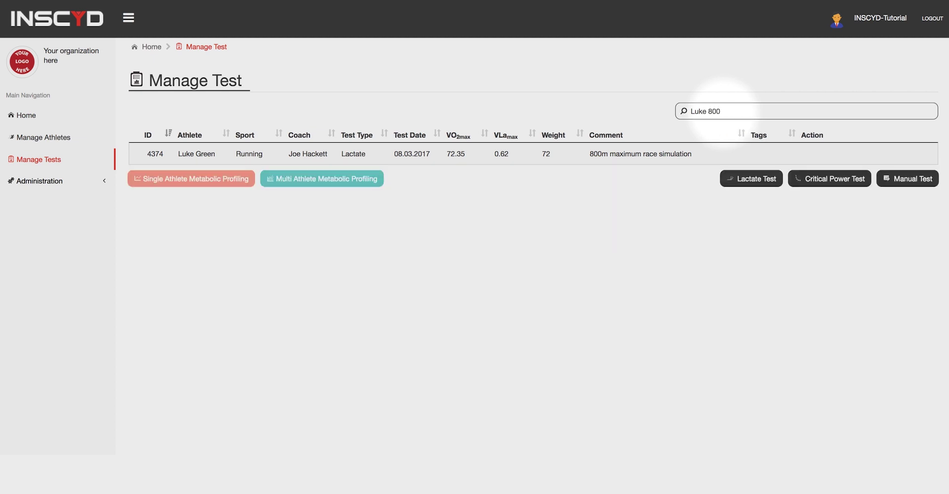
pyautogui.moveTo(702, 156)
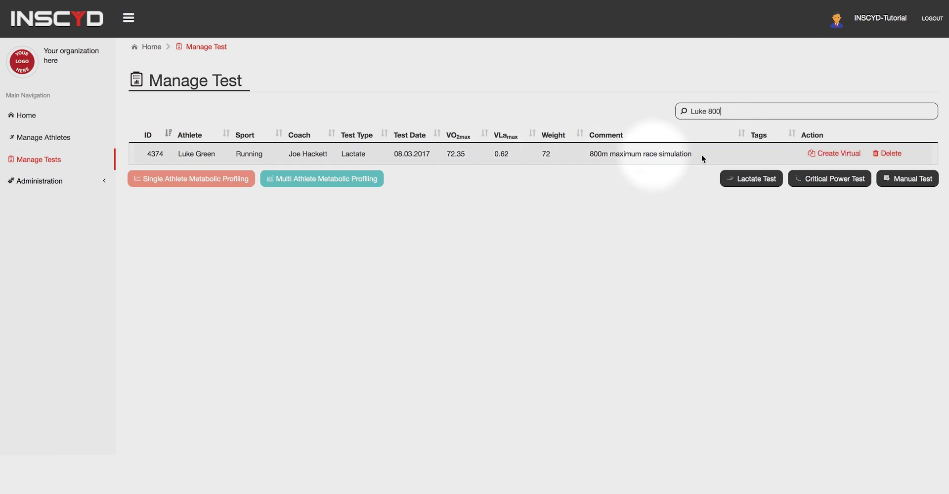
pyautogui.click(840, 155)
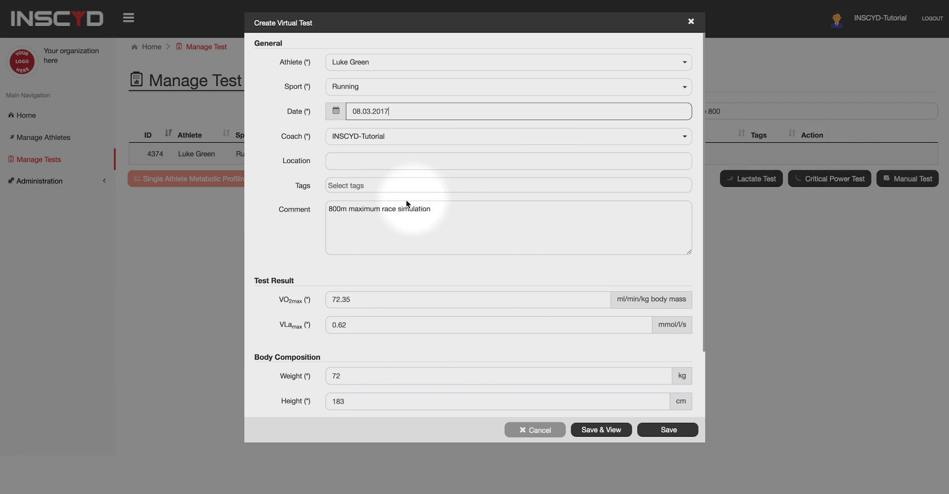
pyautogui.click(387, 184)
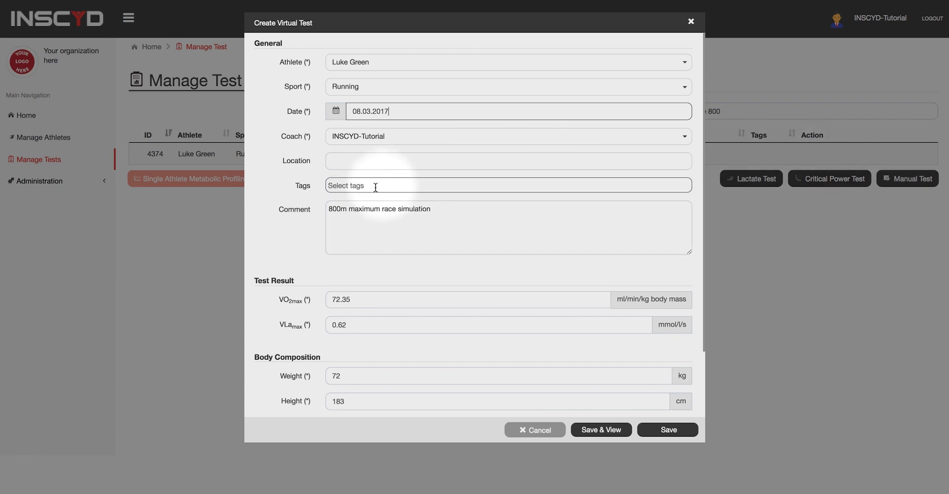
pyautogui.scroll(-1, 306, 203)
pyautogui.scroll(-1, 304, 206)
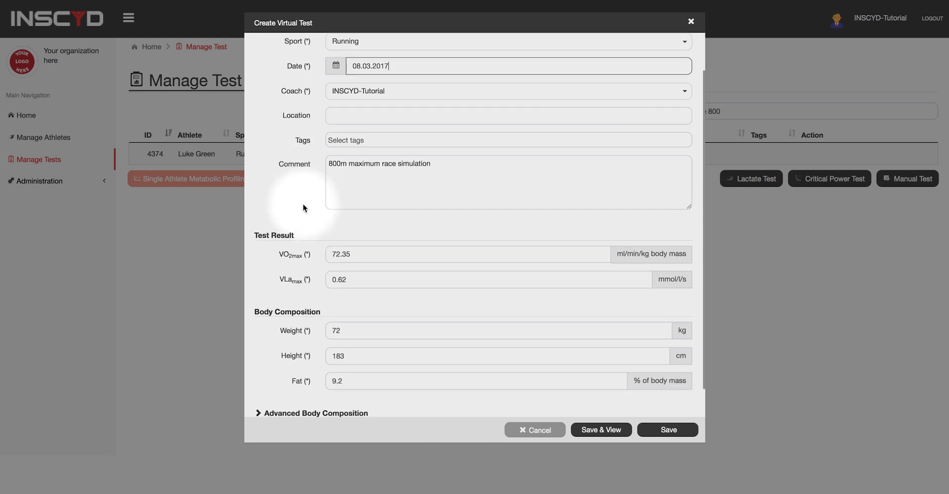
pyautogui.scroll(-1, 303, 207)
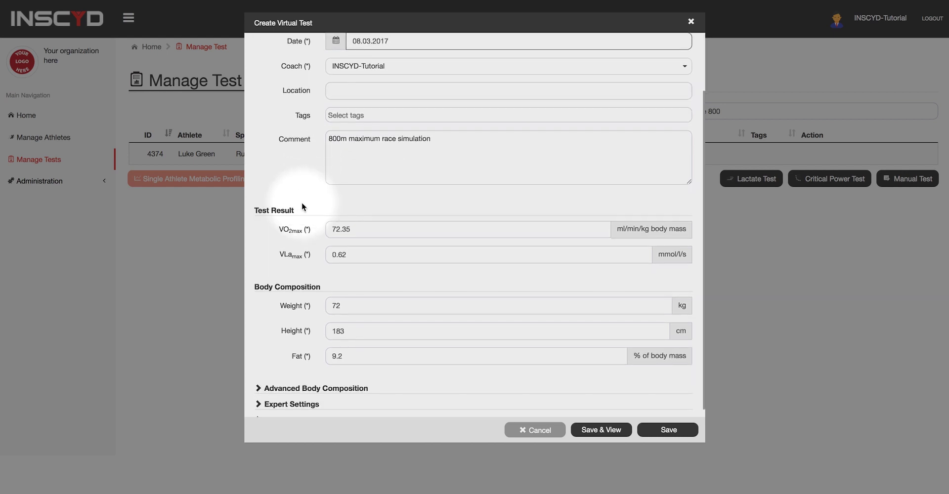
pyautogui.scroll(-1, 303, 207)
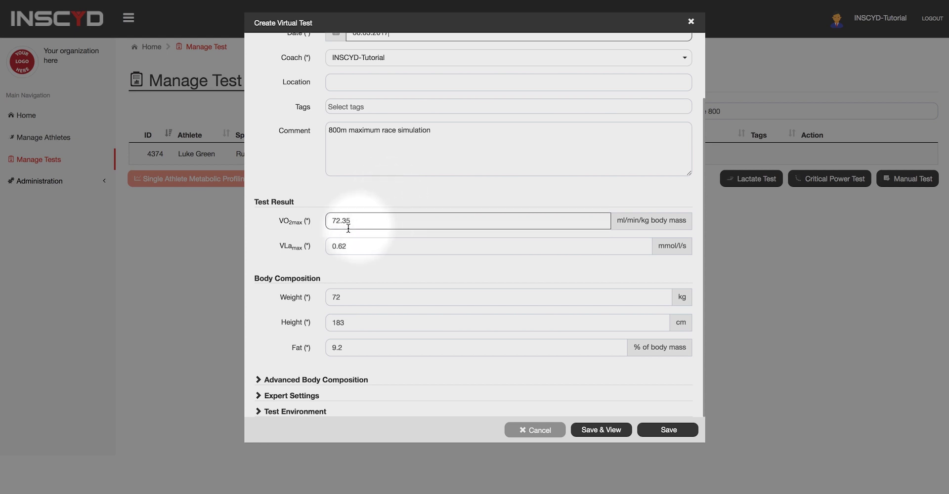
# Step: Set the virtual test's VO2max to 77, VLamax to 0.66 and weight to 71 kg
pyautogui.moveTo(371, 225); pyautogui.dragTo(331, 226)
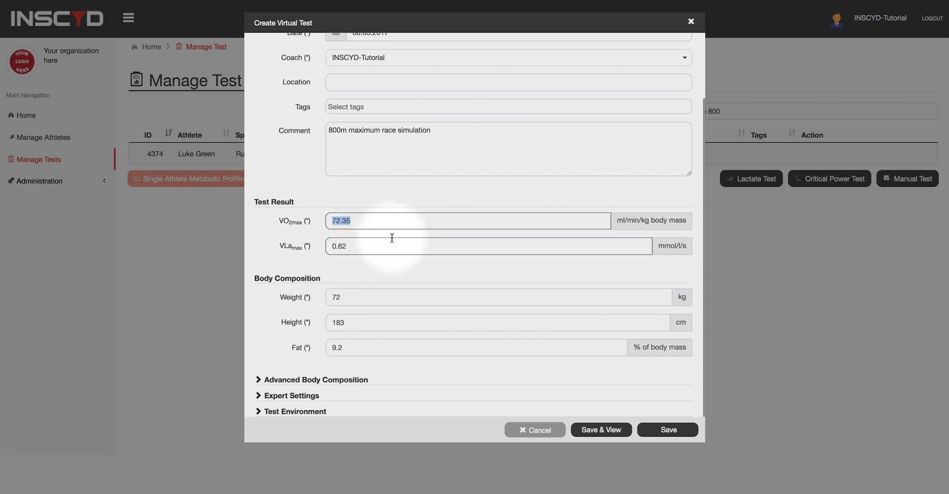
pyautogui.write('77')
pyautogui.click(377, 246)
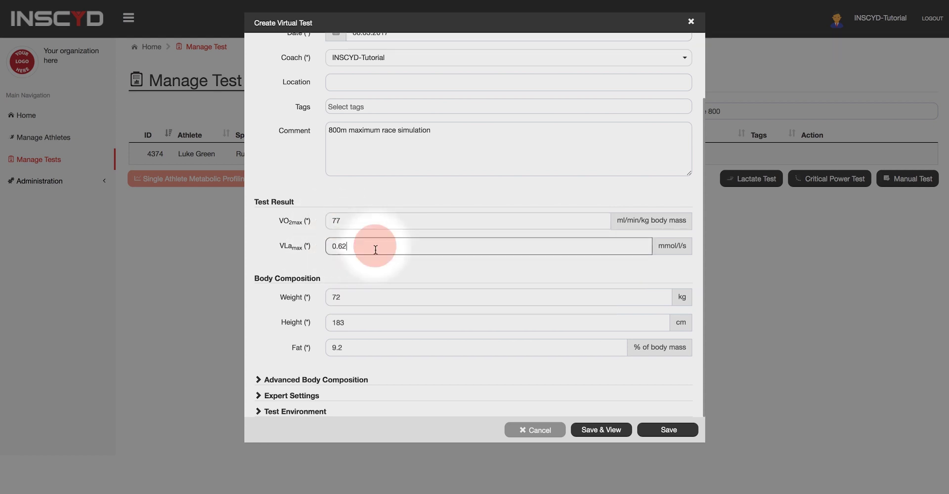
pyautogui.press('BackSpace')
pyautogui.write('6')
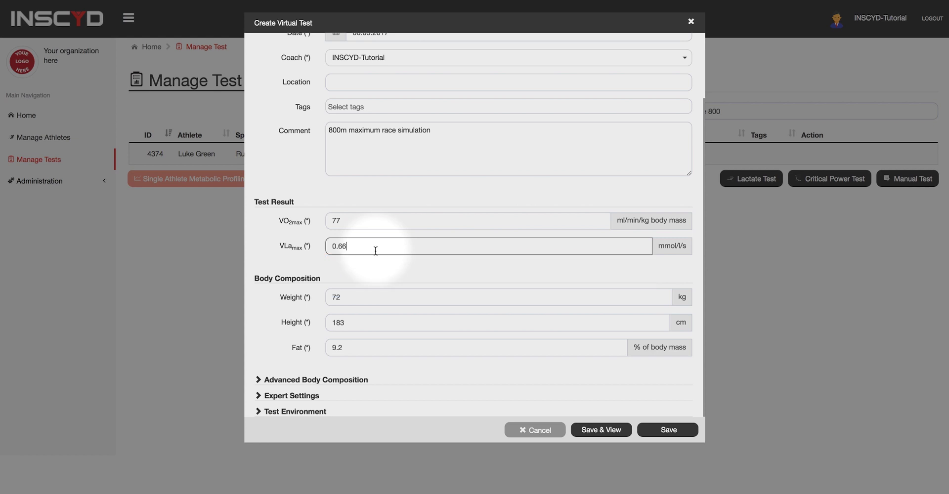
pyautogui.click(366, 297)
pyautogui.press('BackSpace')
pyautogui.write('1')
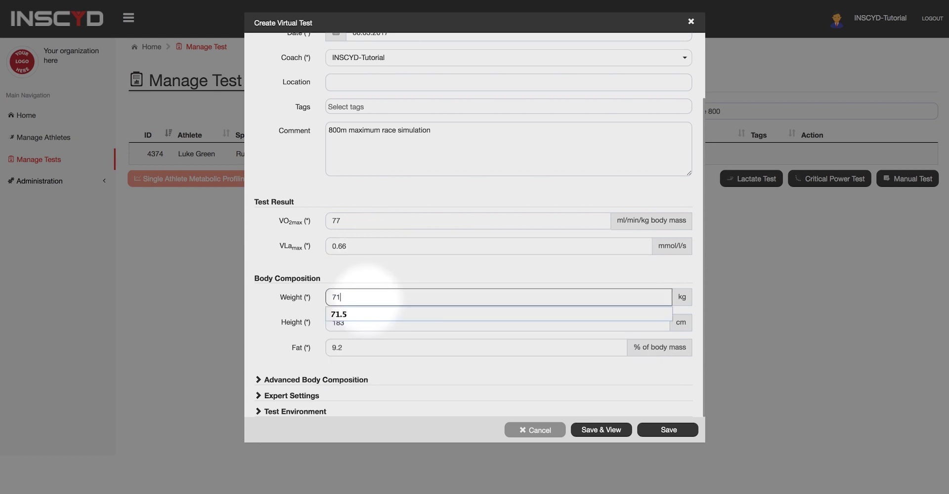
# Step: Expand Advanced Body Composition and Expert Settings, then save and view the virtual test
pyautogui.click(341, 380)
pyautogui.scroll(-3, 304, 357)
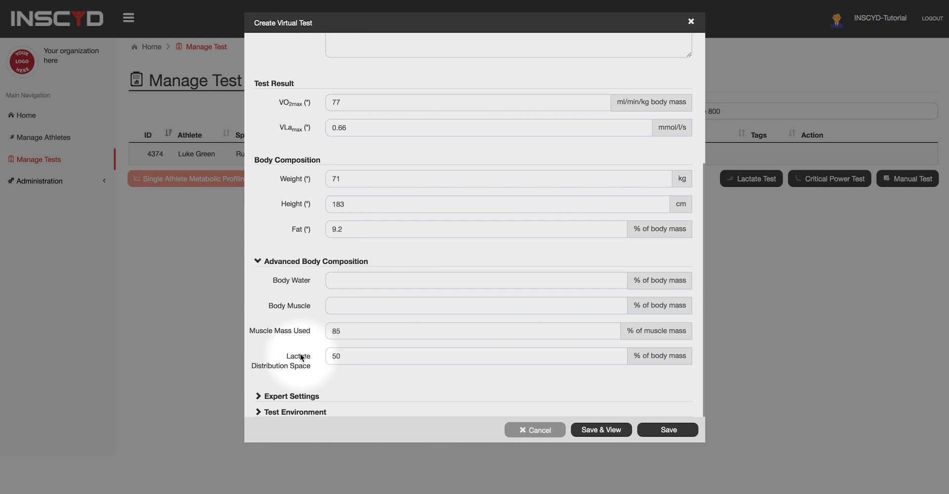
pyautogui.click(289, 398)
pyautogui.scroll(-2, 291, 353)
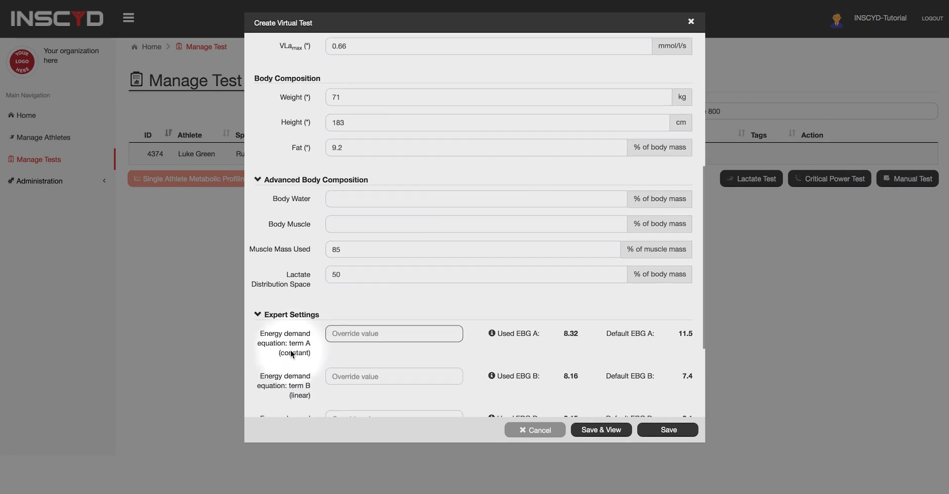
pyautogui.click(603, 431)
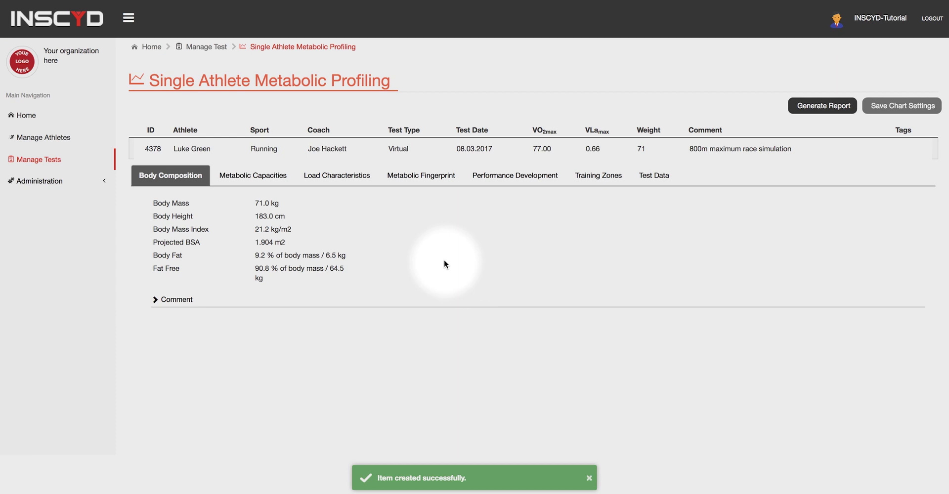
# Step: Review the virtual test 4378's load characteristics charts
pyautogui.click(356, 182)
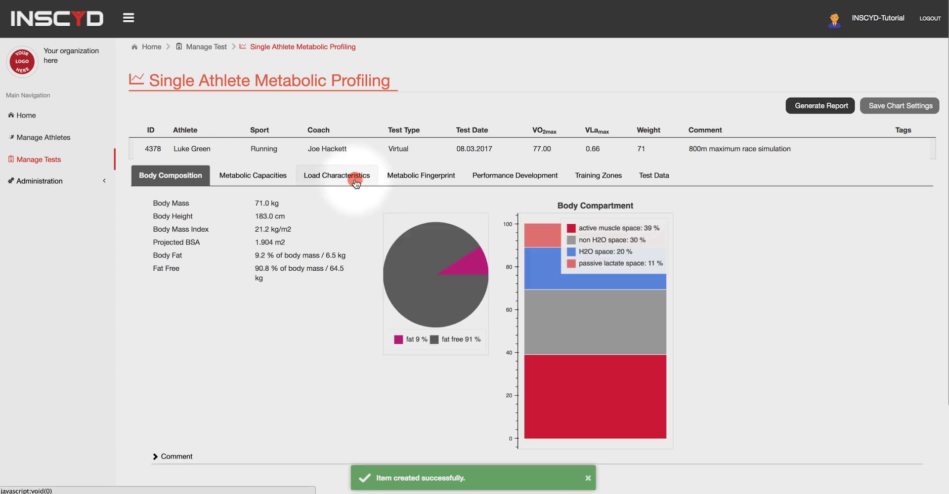
pyautogui.scroll(-1, 372, 223)
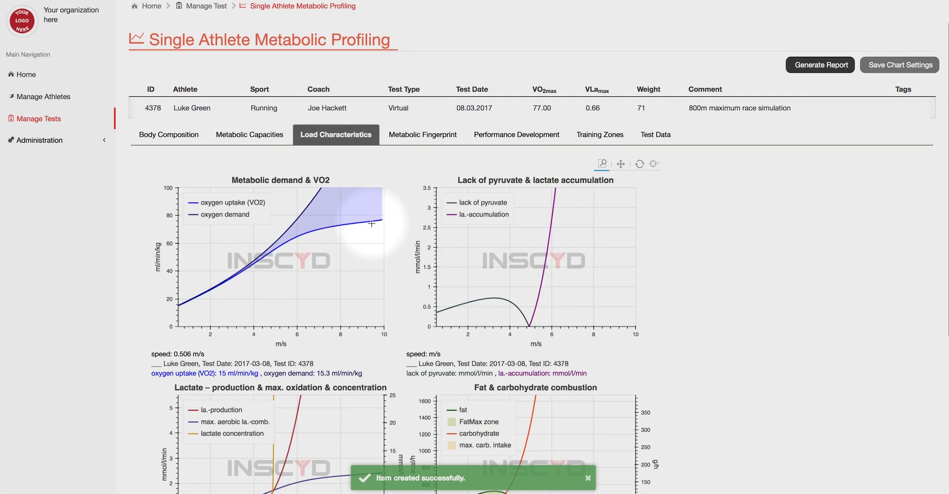
pyautogui.scroll(-1, 371, 224)
pyautogui.scroll(-2, 446, 346)
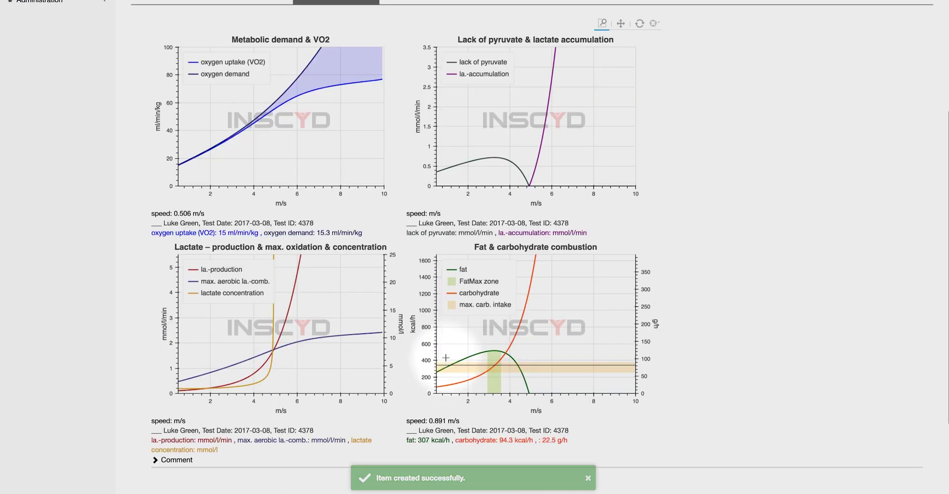
pyautogui.scroll(-1, 455, 341)
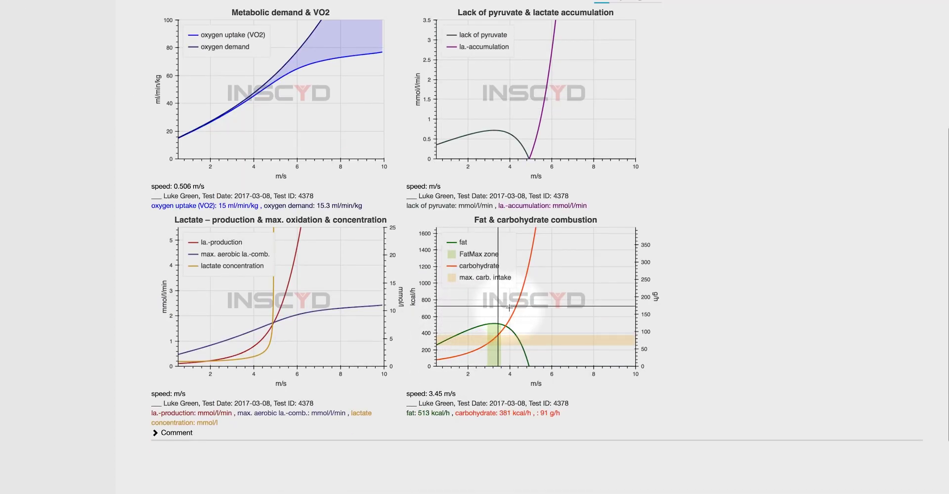
pyautogui.scroll(5, 500, 302)
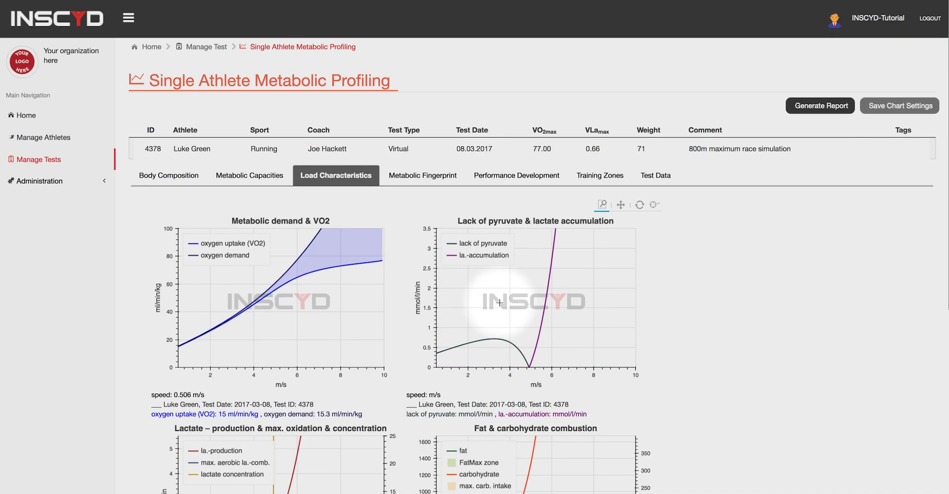
# Step: View the Metabolic Capacities gauges: VO2max 77, VLamax 0.66 toplevel, threshold 4.92 m/s
pyautogui.click(269, 179)
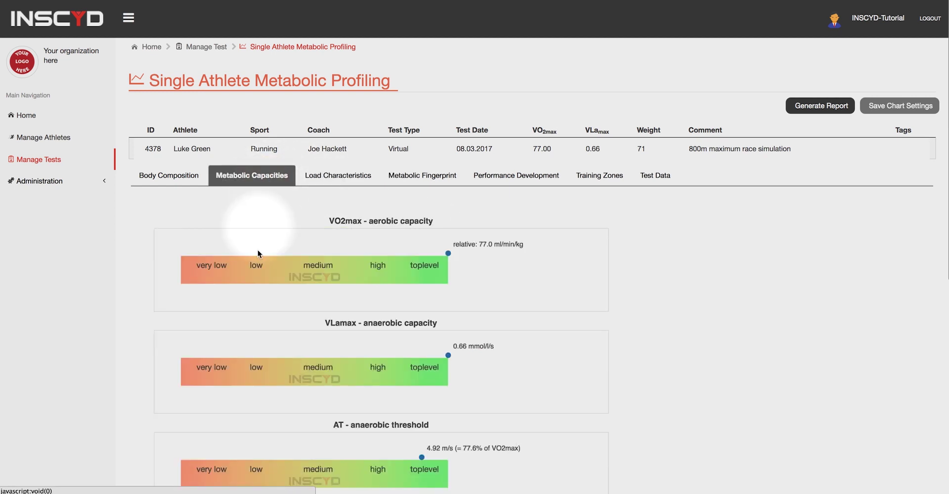
pyautogui.scroll(-1, 286, 274)
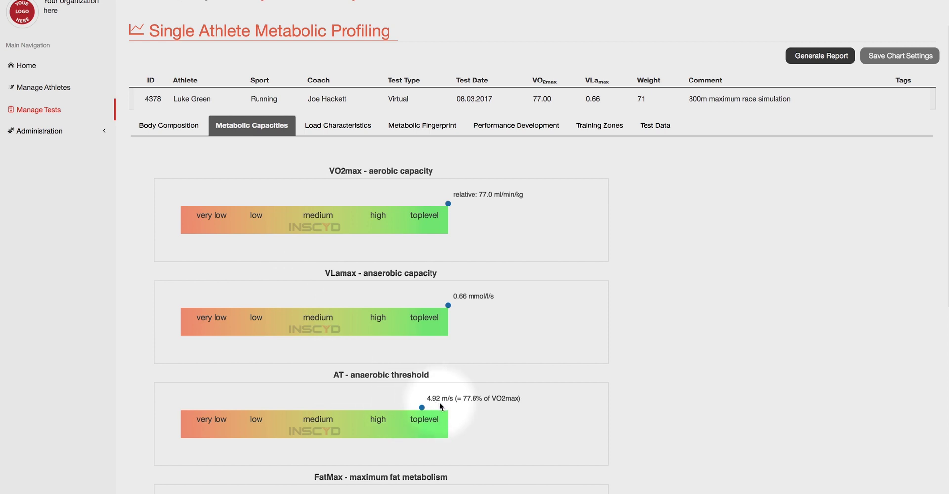
pyautogui.scroll(1, 323, 259)
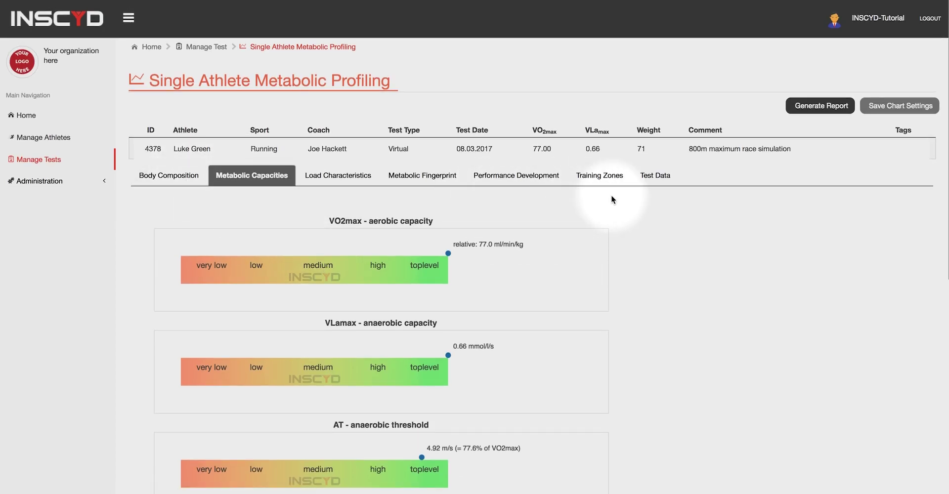
# Step: Show the virtual test's Test Data and box-zoom the lactate charts onto the 800 m measurement
pyautogui.click(657, 181)
pyautogui.scroll(-5, 579, 249)
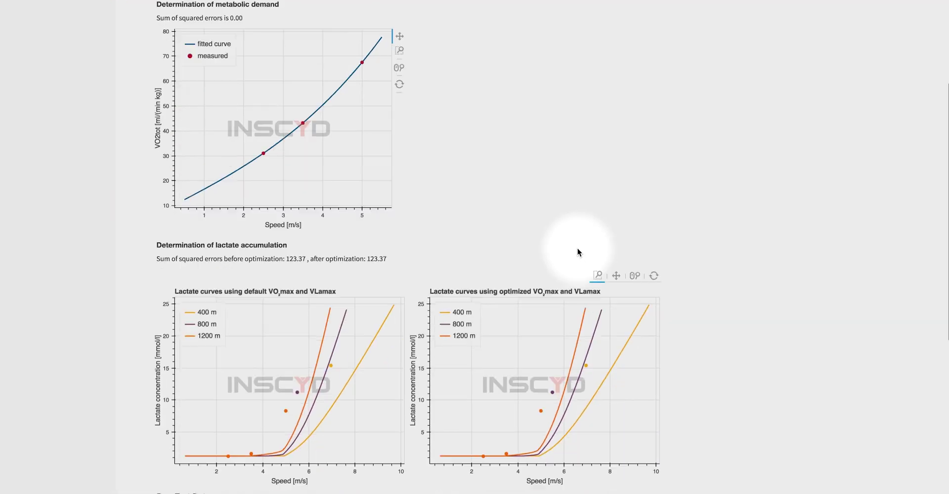
pyautogui.scroll(-1, 578, 248)
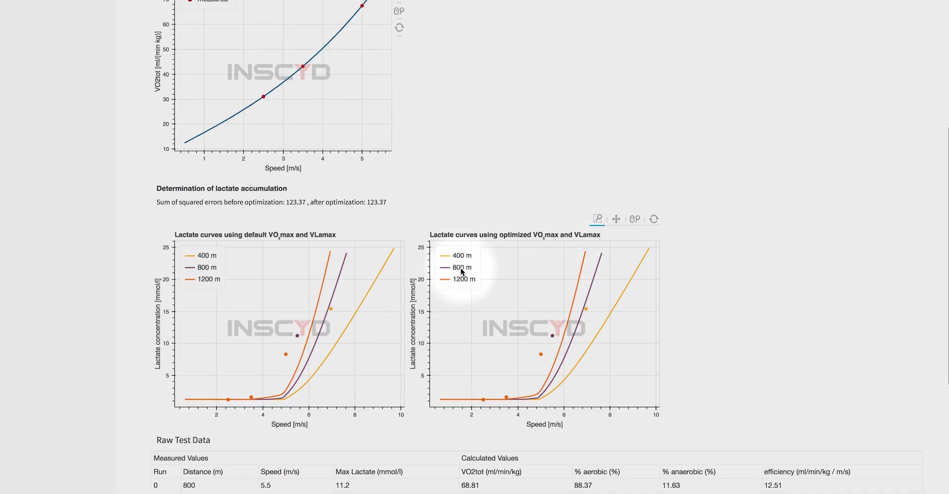
pyautogui.scroll(-2, 519, 292)
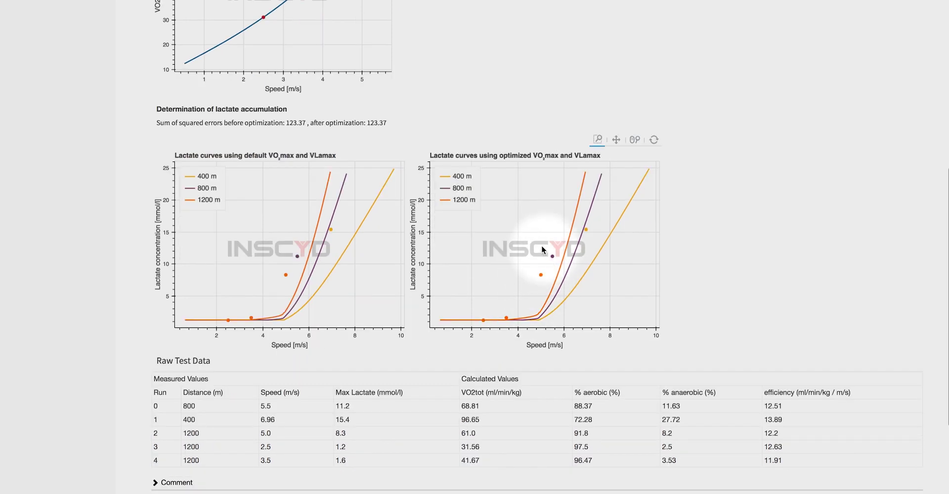
pyautogui.moveTo(535, 239); pyautogui.dragTo(595, 265)
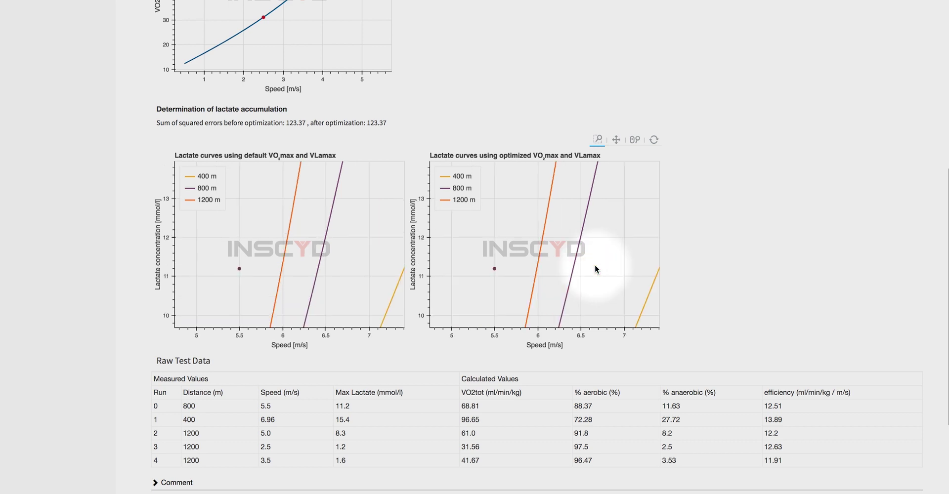
pyautogui.scroll(-1, 590, 265)
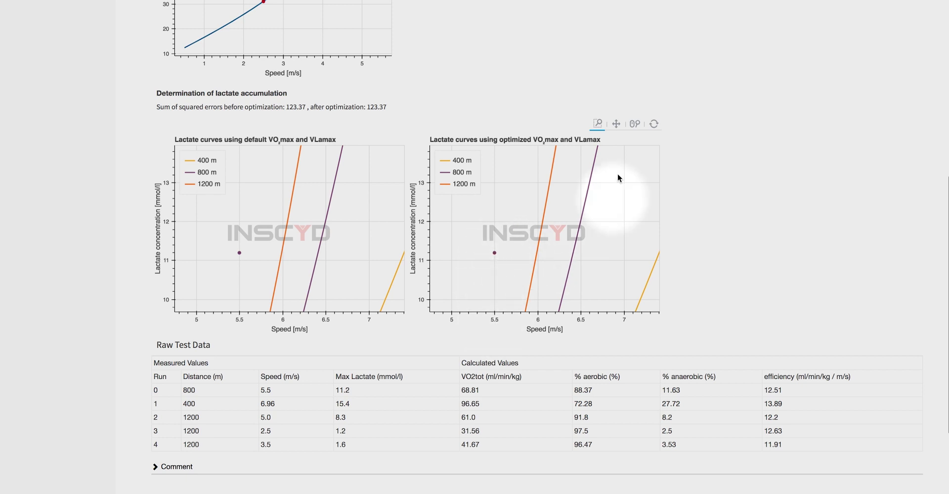
# Step: Wheel-zoom and pan the lactate charts toward the 400 m point, then return to the top
pyautogui.click(635, 124)
pyautogui.scroll(-3, 589, 239)
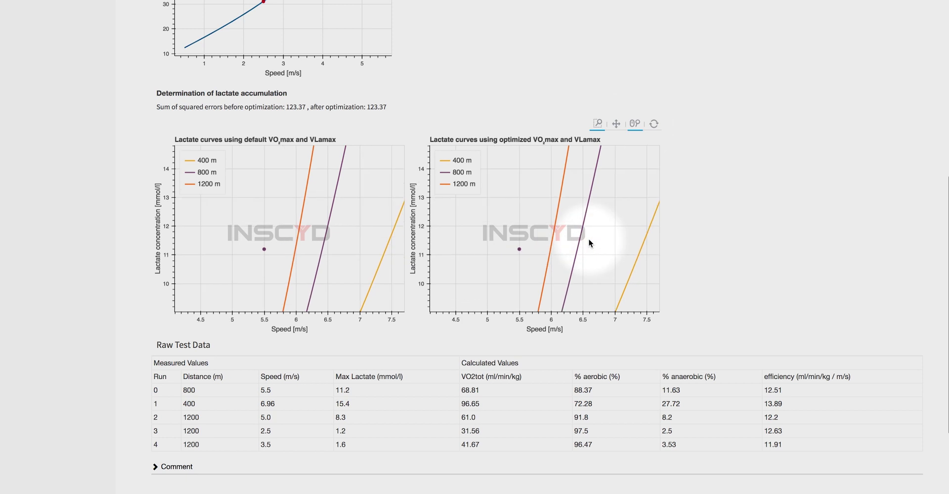
pyautogui.scroll(-2, 589, 239)
pyautogui.click(614, 128)
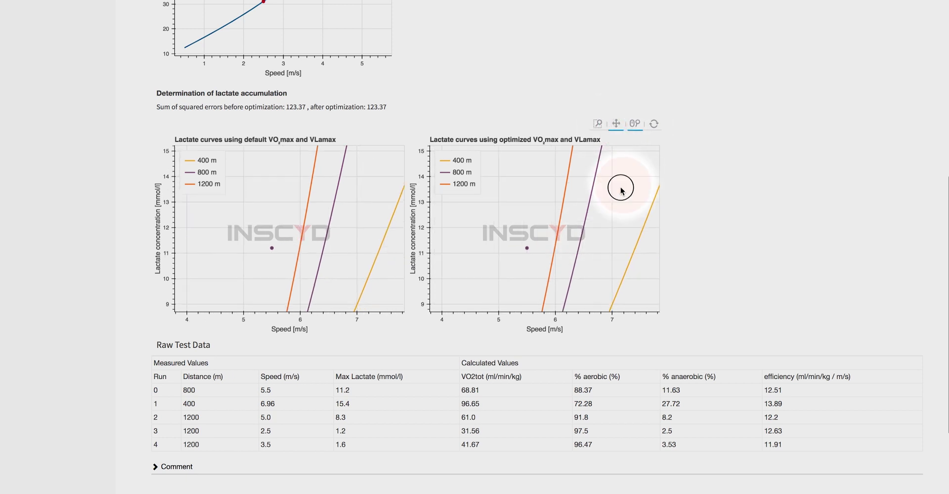
pyautogui.moveTo(618, 186); pyautogui.dragTo(517, 257)
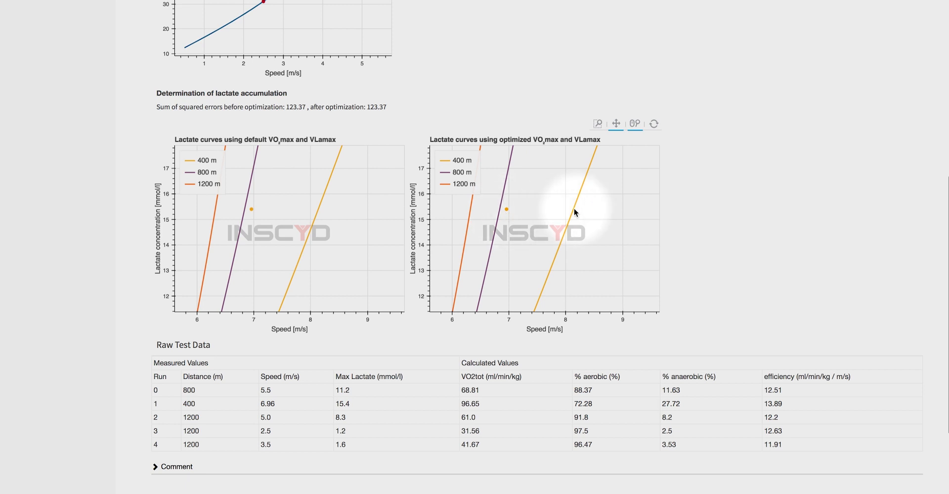
pyautogui.scroll(5, 500, 159)
pyautogui.scroll(7, 455, 96)
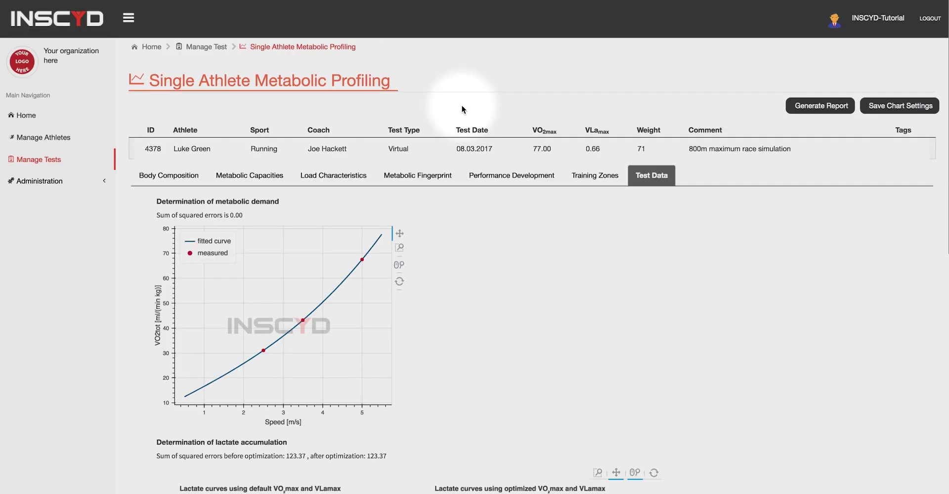
# Step: Compare original test 4374 with virtual test 4378 in Multi Athlete Metabolic Profiling
pyautogui.click(55, 161)
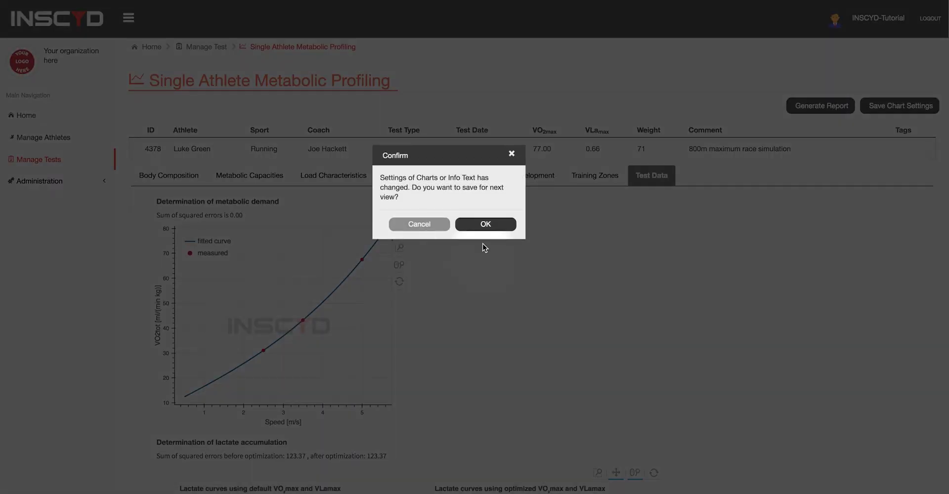
pyautogui.click(492, 225)
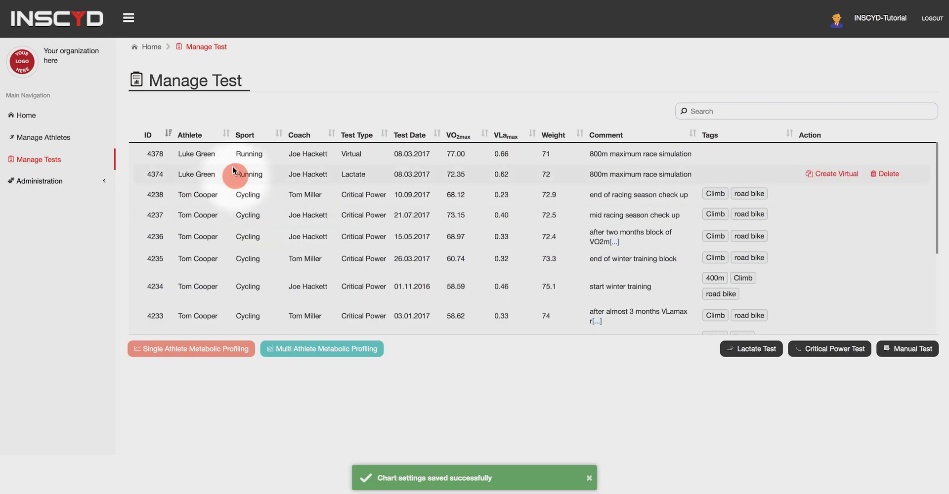
pyautogui.click(240, 176)
pyautogui.click(232, 157)
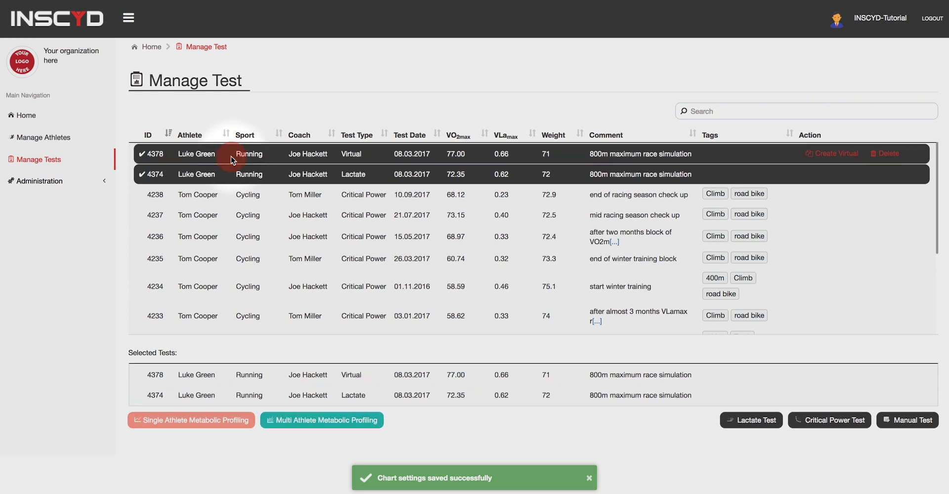
pyautogui.click(311, 424)
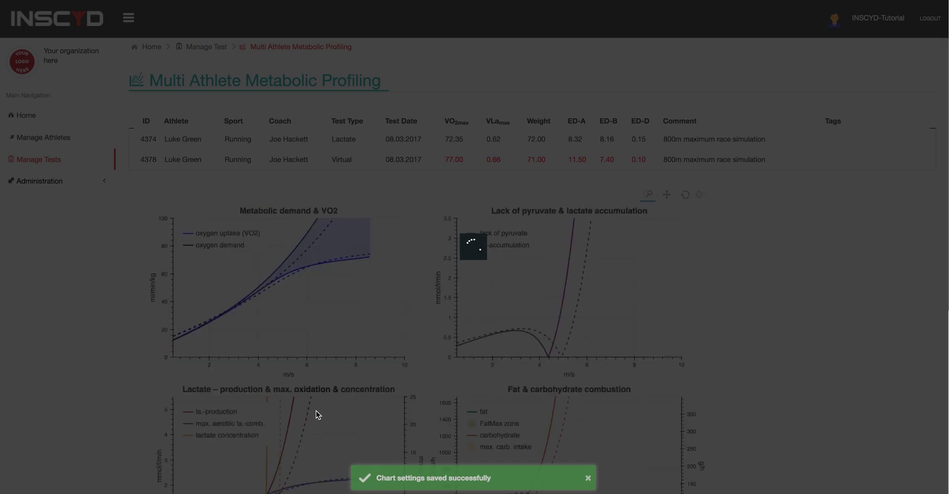
# Step: Zoom the lactate accumulation charts to roughly 4–6 m/s and pan toward lower speeds
pyautogui.scroll(-1, 346, 316)
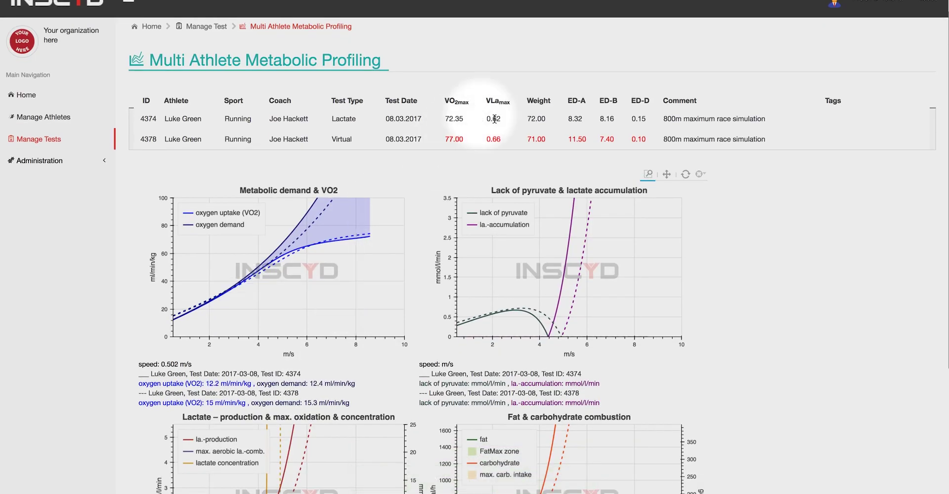
pyautogui.scroll(-1, 551, 156)
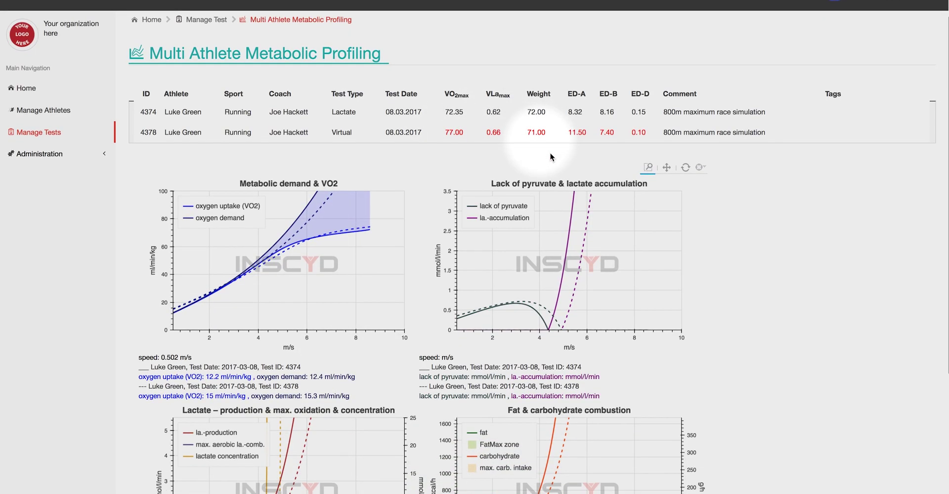
pyautogui.scroll(-1, 547, 151)
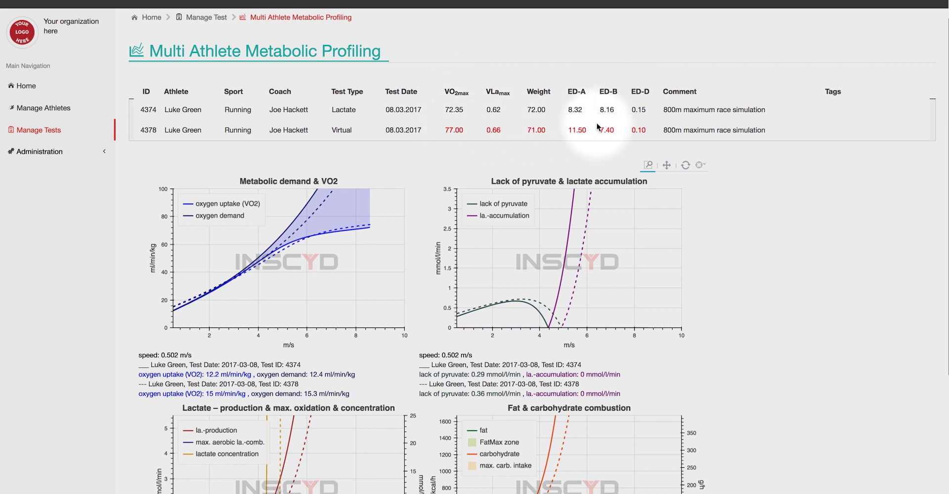
pyautogui.scroll(-1, 602, 142)
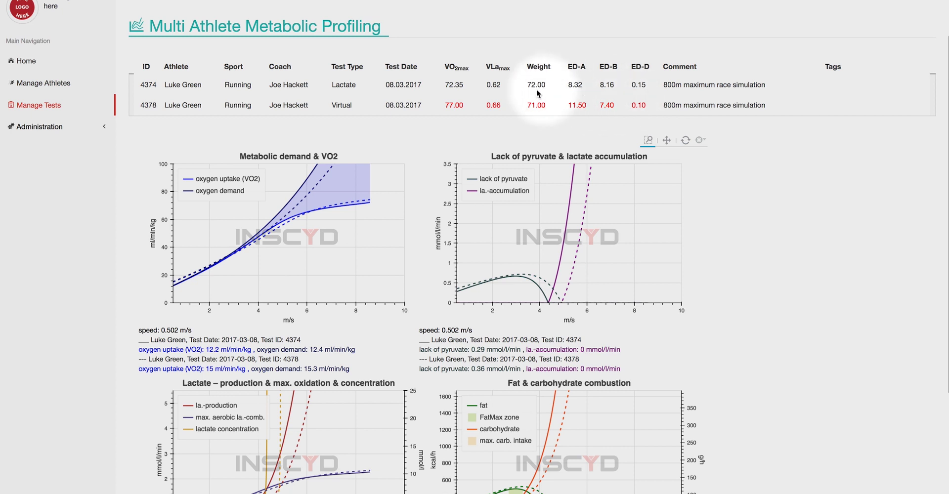
pyautogui.scroll(-2, 467, 90)
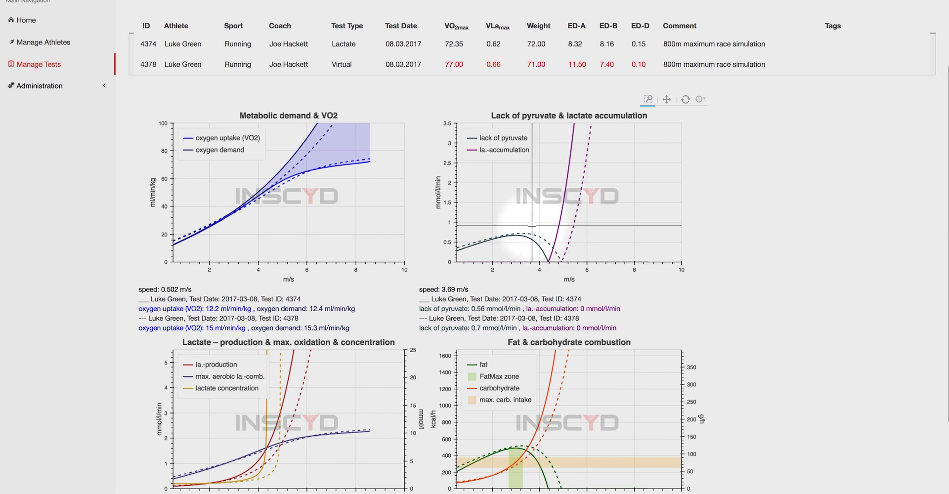
pyautogui.moveTo(532, 226); pyautogui.dragTo(590, 280)
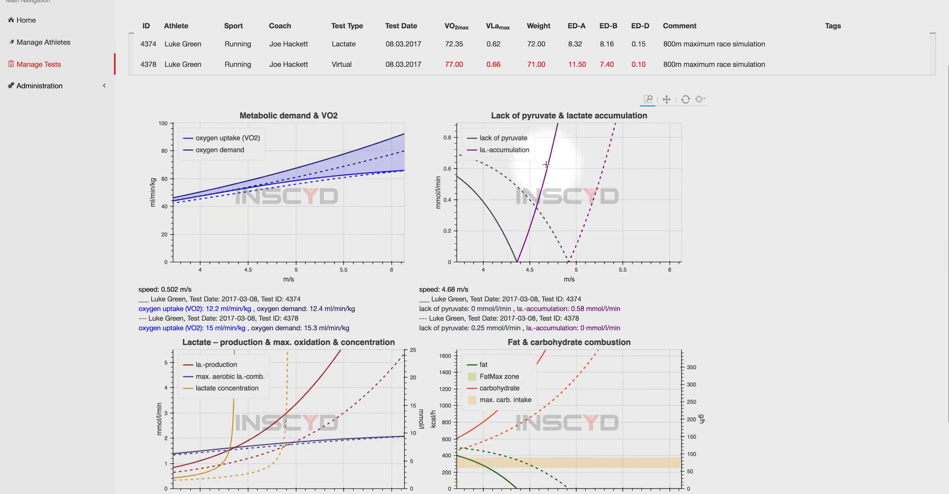
pyautogui.scroll(-1, 549, 163)
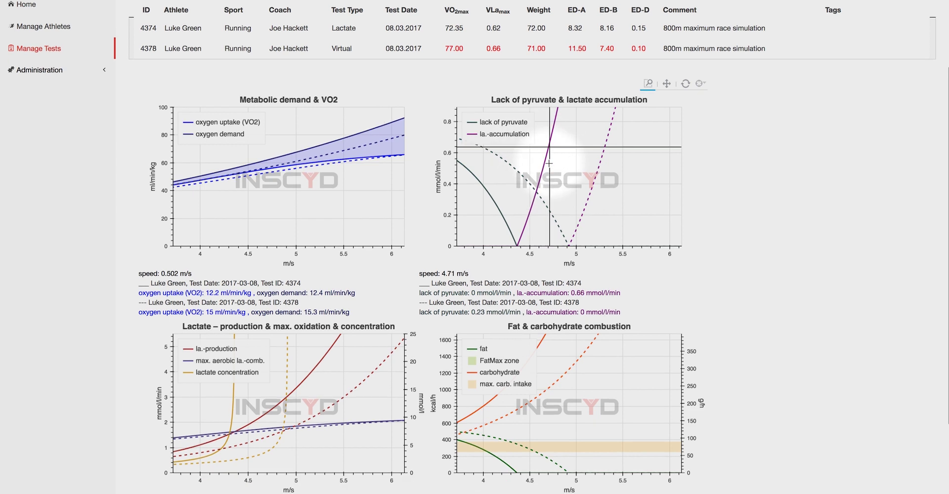
pyautogui.scroll(-1, 549, 163)
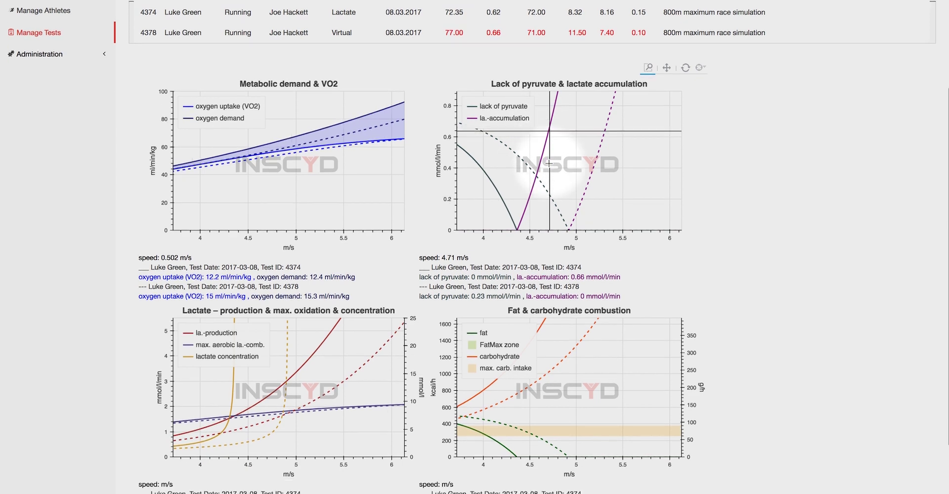
pyautogui.click(666, 67)
pyautogui.moveTo(580, 148); pyautogui.dragTo(632, 147)
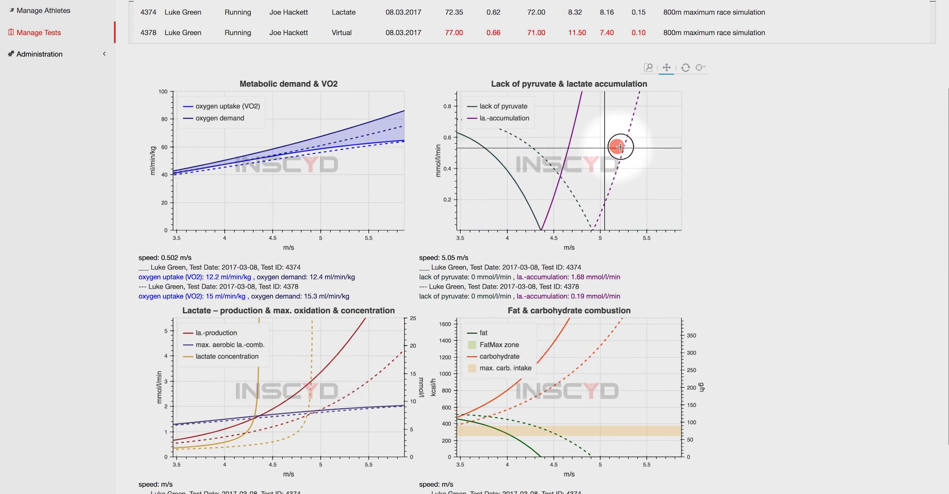